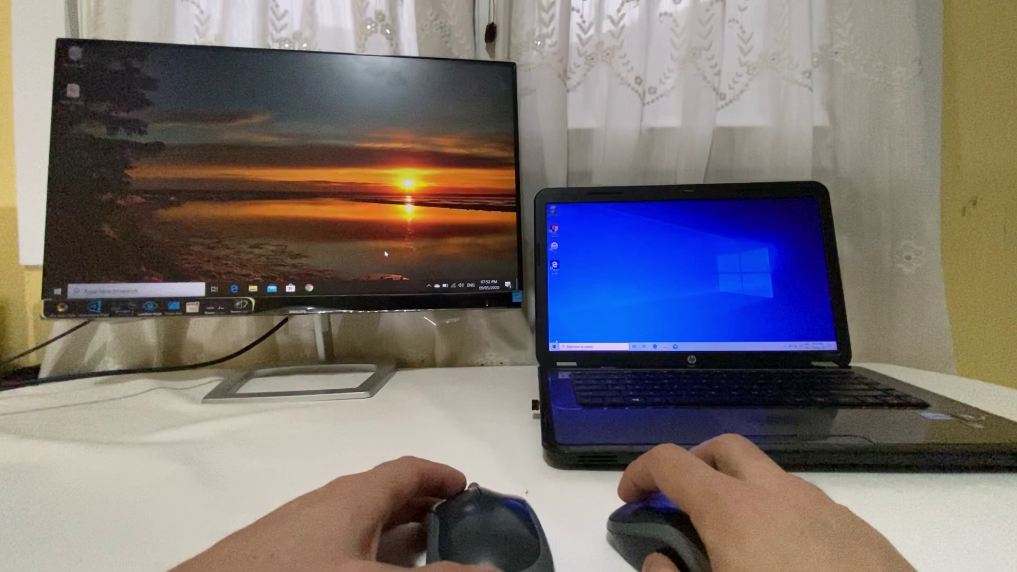
Step: Open the Start menu on the laptop and on the desktop PC
{"action": "left_click", "coordinate": [552, 347]}
{"action": "left_click", "coordinate": [59, 291]}
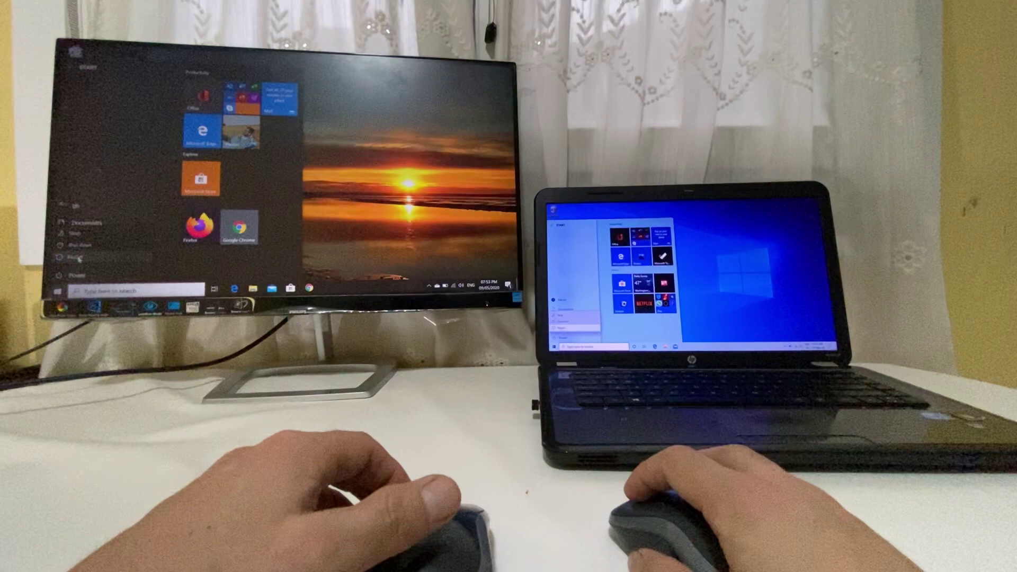
Step: Choose Power > Restart on both the desktop PC and the laptop simultaneously
{"action": "left_click", "coordinate": [78, 259]}
{"action": "left_click", "coordinate": [560, 329]}
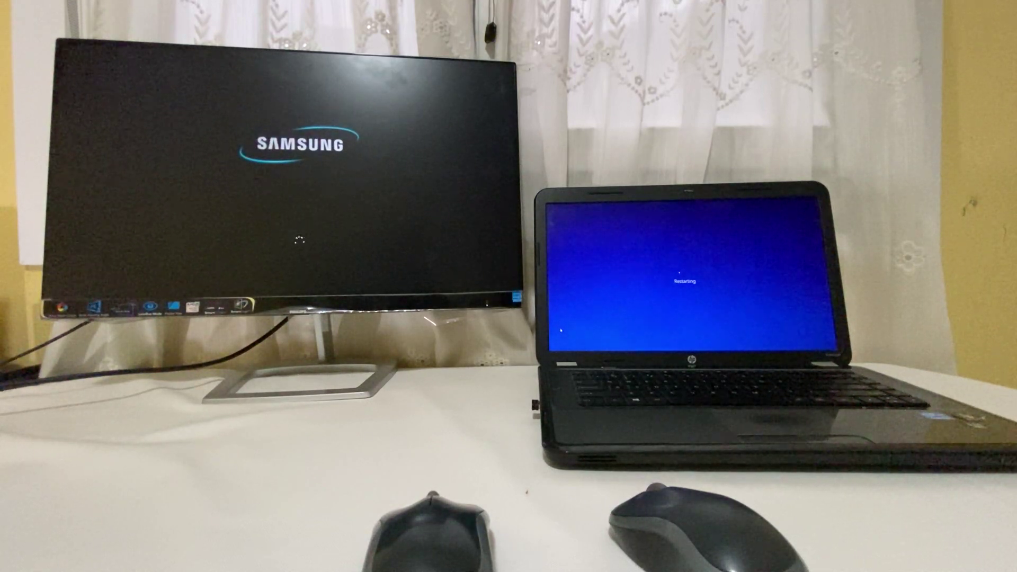
Step: Refresh the desktop PC's desktop four times via its right-click menu while the reboot finishes
{"action": "right_click", "coordinate": [312, 102]}
{"action": "left_click", "coordinate": [323, 120]}
{"action": "right_click", "coordinate": [183, 126]}
{"action": "left_click", "coordinate": [234, 148]}
{"action": "right_click", "coordinate": [280, 163]}
{"action": "left_click", "coordinate": [293, 168]}
{"action": "right_click", "coordinate": [261, 131]}
{"action": "left_click", "coordinate": [280, 152]}
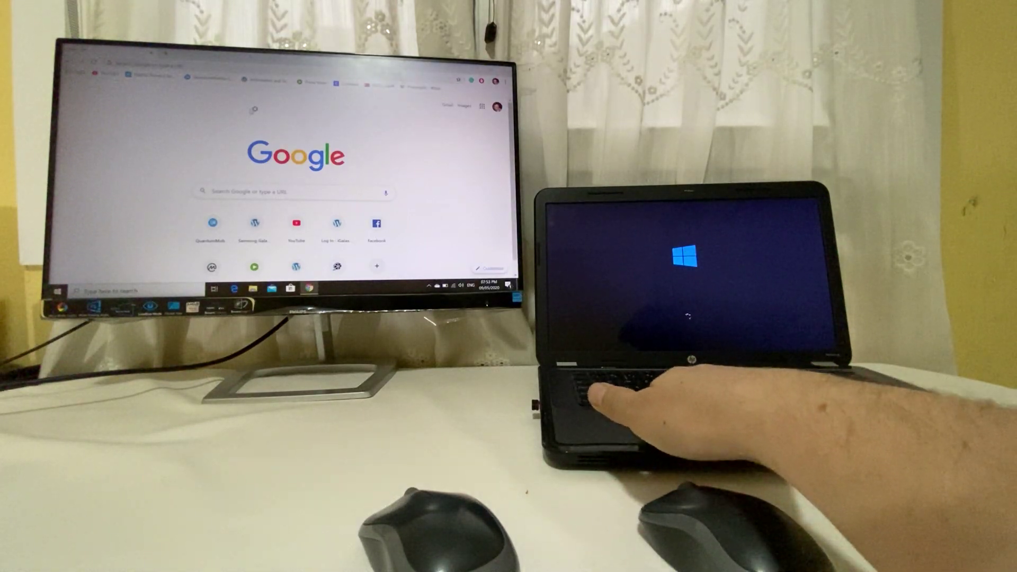
Step: Play The Truth About 5G on YouTube and skip ahead to about 4:09
{"action": "left_click", "coordinate": [213, 223]}
{"action": "left_click", "coordinate": [259, 148]}
{"action": "left_click", "coordinate": [151, 224]}
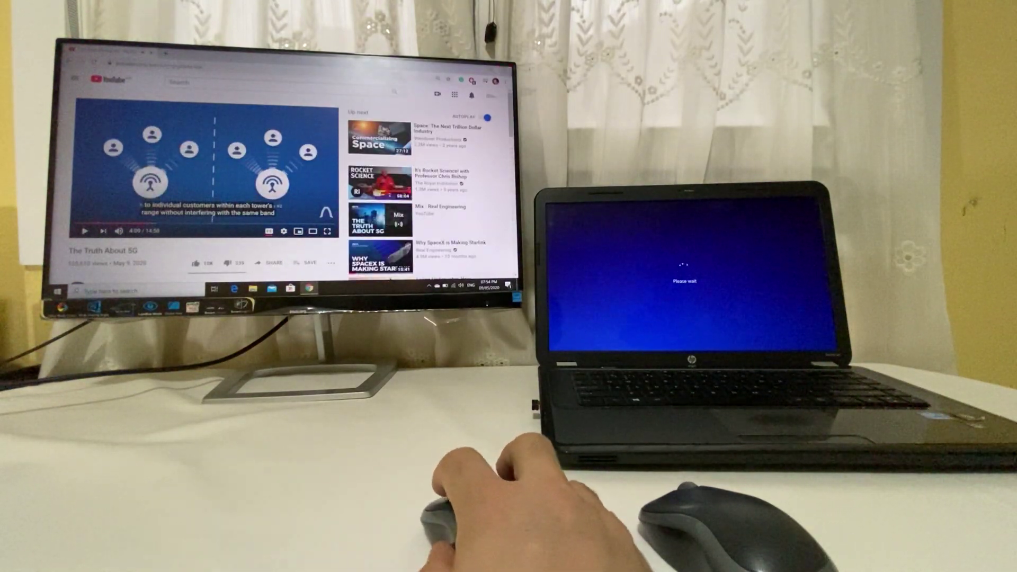
Step: Show the desktop, refresh it, and restart the desktop PC from Start > Power
{"action": "key", "text": "super+d"}
{"action": "right_click", "coordinate": [267, 164]}
{"action": "left_click", "coordinate": [294, 187]}
{"action": "left_click", "coordinate": [57, 291]}
{"action": "left_click", "coordinate": [70, 259]}
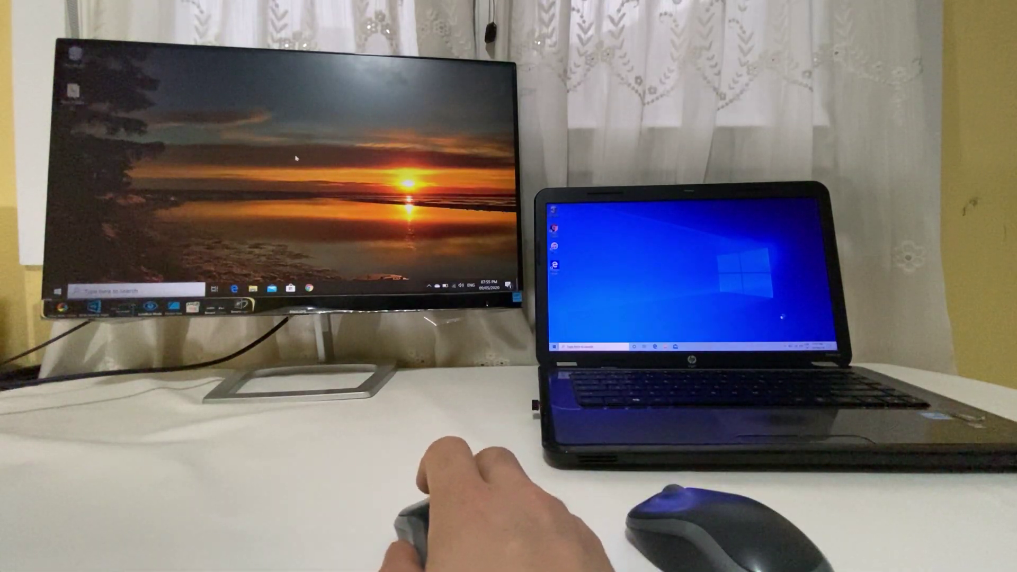
{"action": "right_click", "coordinate": [292, 155]}
{"action": "right_click", "coordinate": [291, 163]}
{"action": "left_click", "coordinate": [338, 183]}
{"action": "right_click", "coordinate": [290, 153]}
{"action": "left_click", "coordinate": [314, 171]}
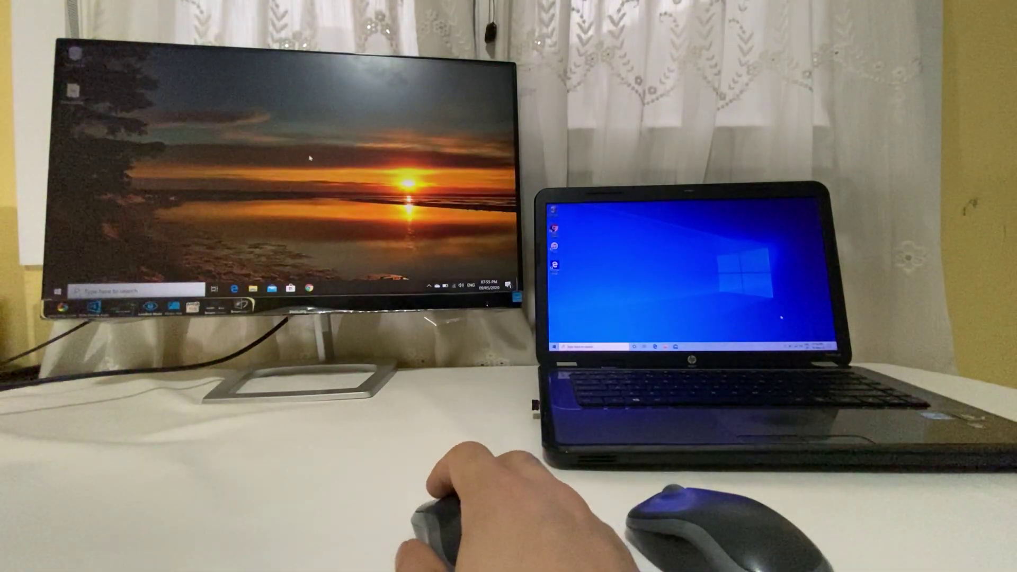
{"action": "right_click", "coordinate": [309, 156]}
{"action": "left_click", "coordinate": [324, 175]}
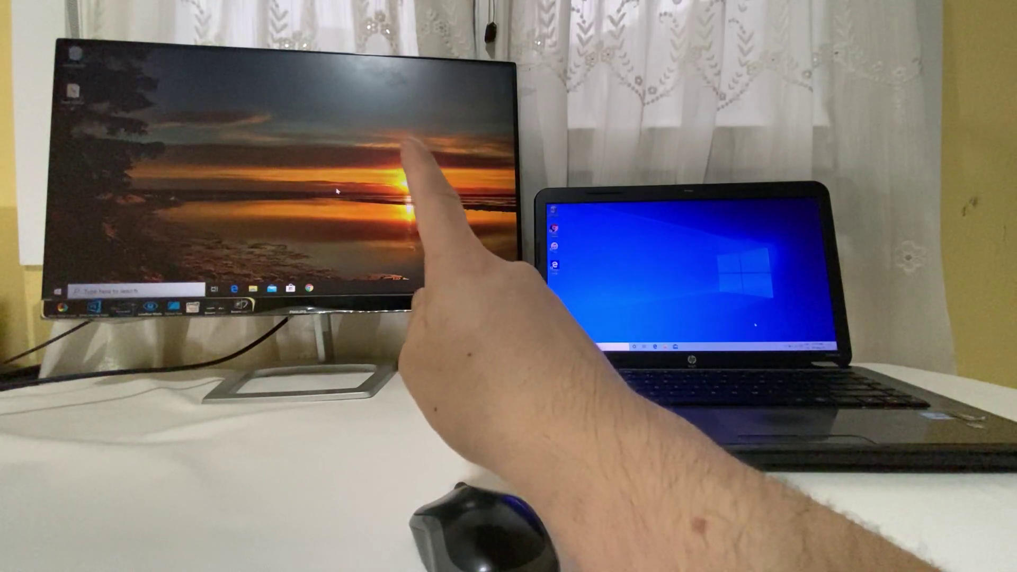